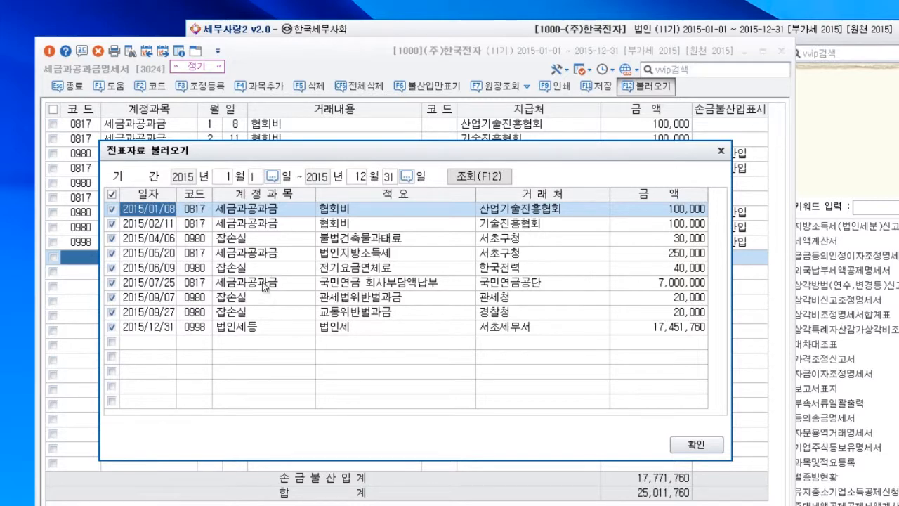
Step: Close the voucher import dialog and open the 합계잔액시산표 in accounting management for 31 December 2015
click(722, 151)
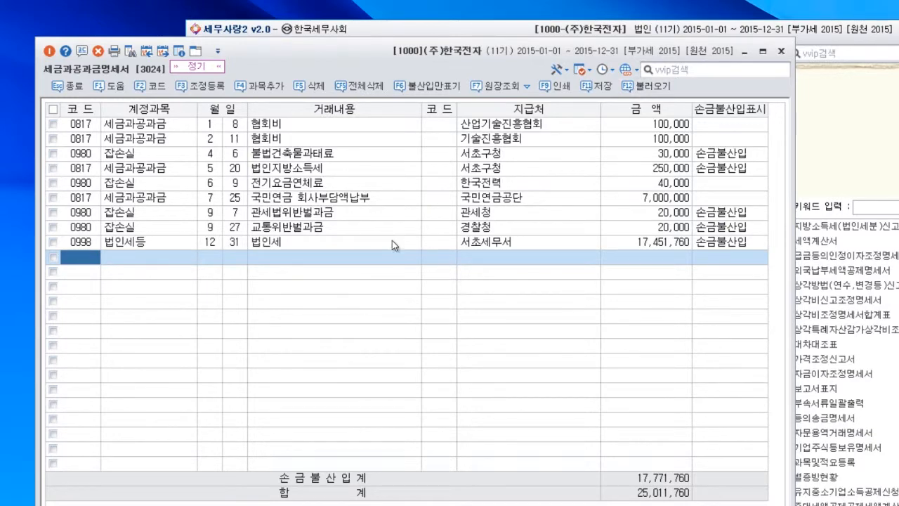
click(421, 35)
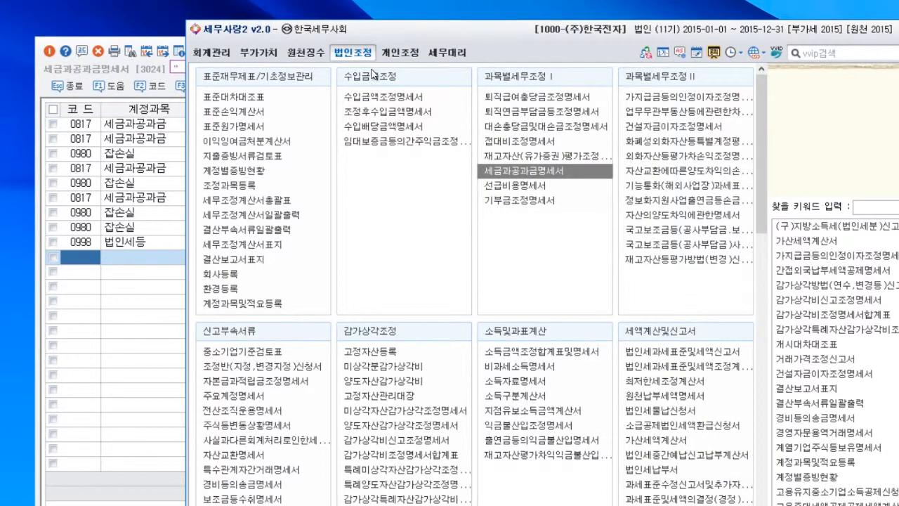
click(220, 53)
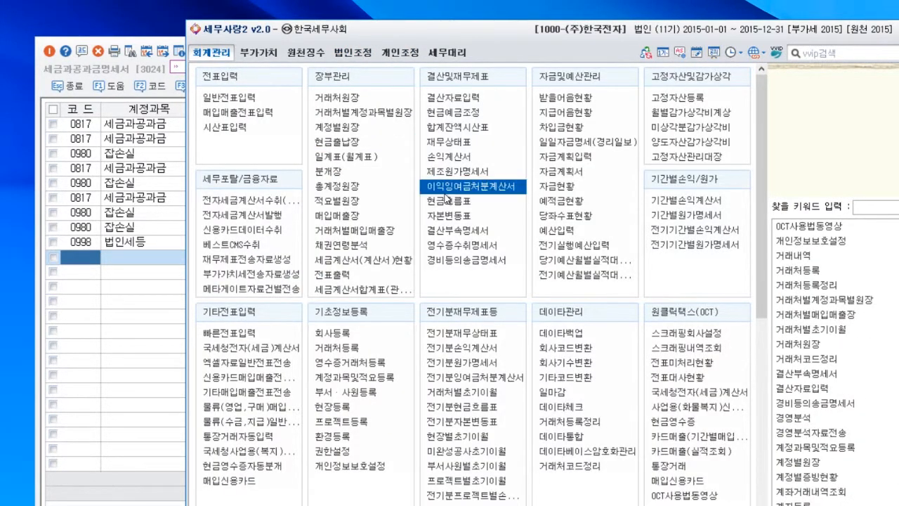
click(455, 132)
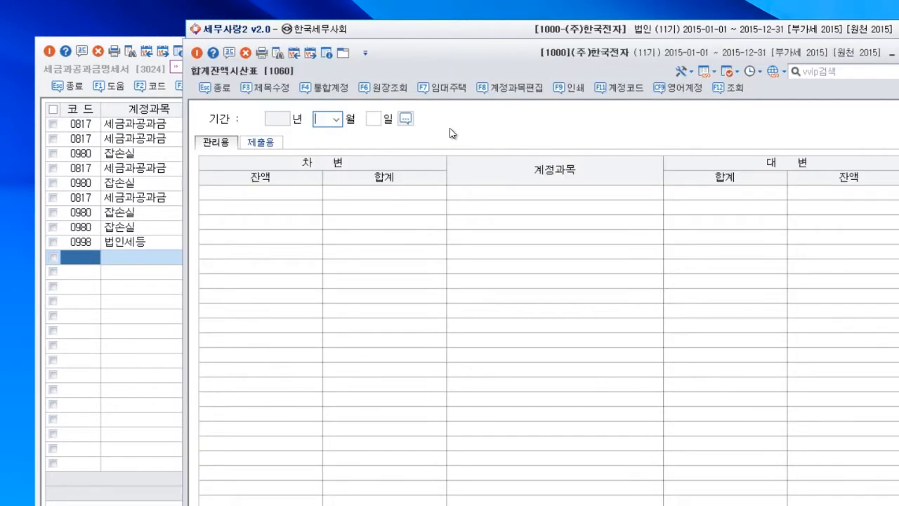
key(Return)
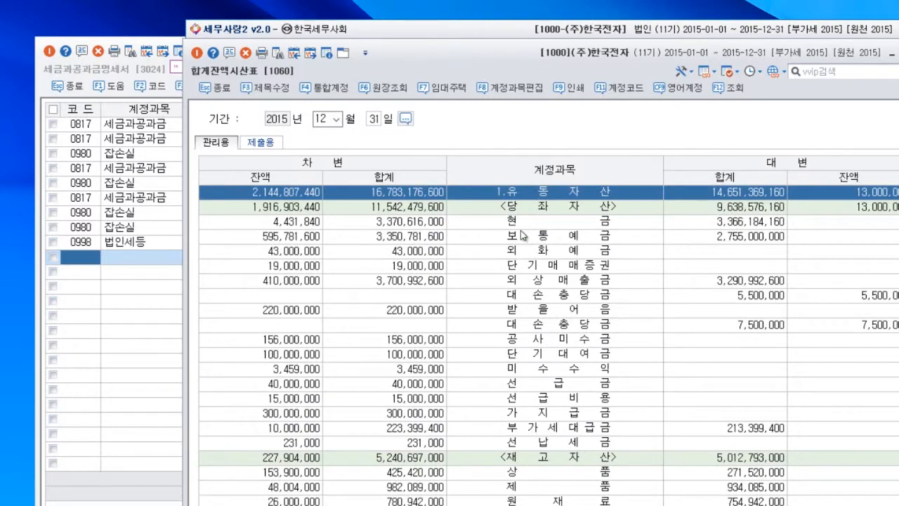
Step: Check the 세금과공과금 and 잡손실 rows in the trial balance, view the 0980 잡손실 ledger, and close both views
scroll(522, 248, down, 2)
scroll(522, 247, down, 10)
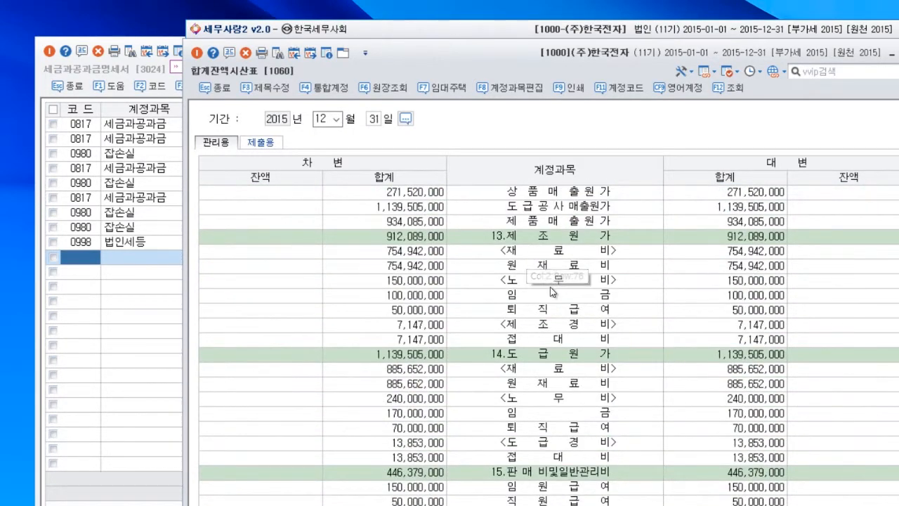
scroll(550, 288, down, 6)
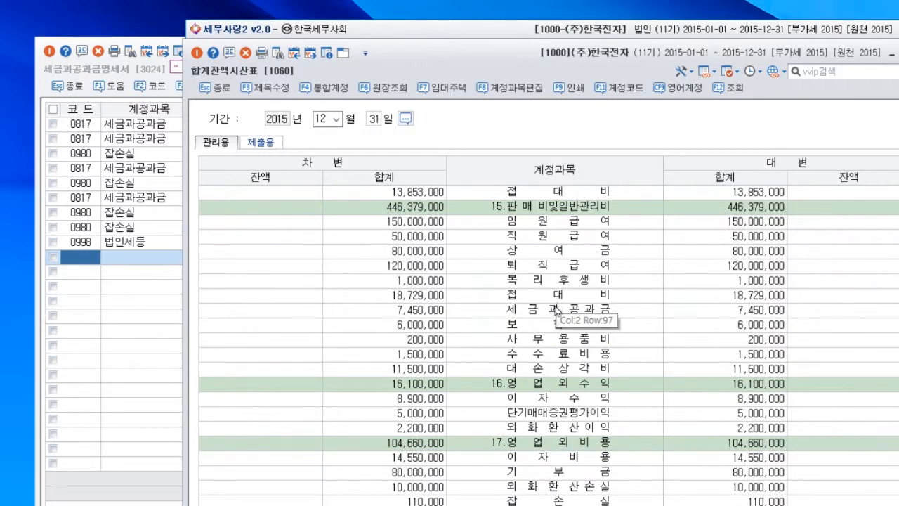
click(555, 309)
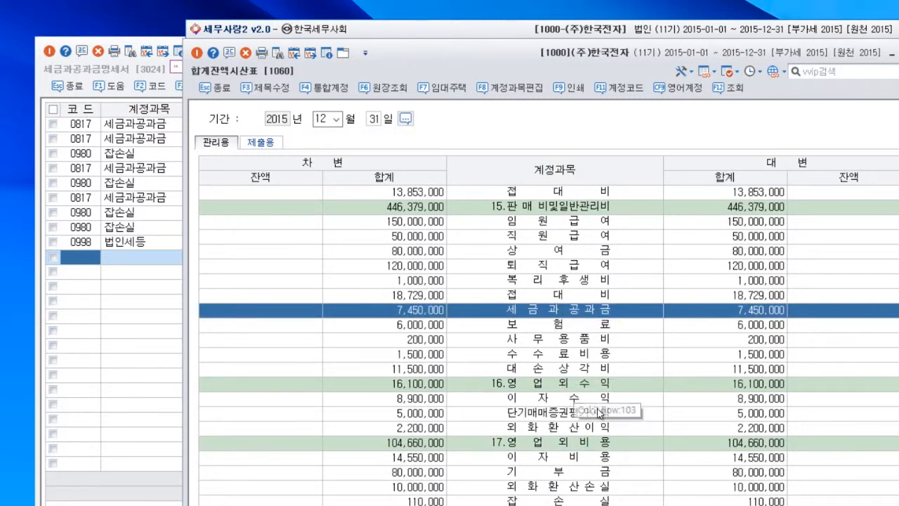
click(580, 502)
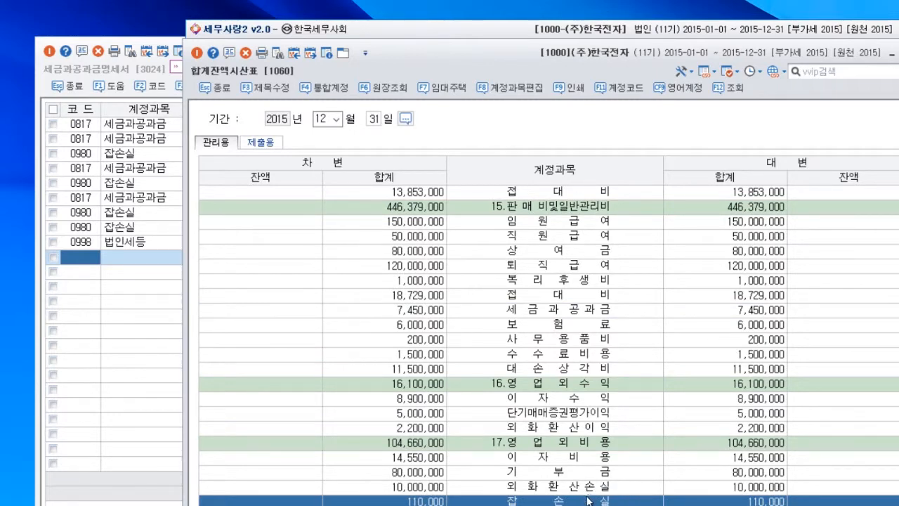
double_click(587, 501)
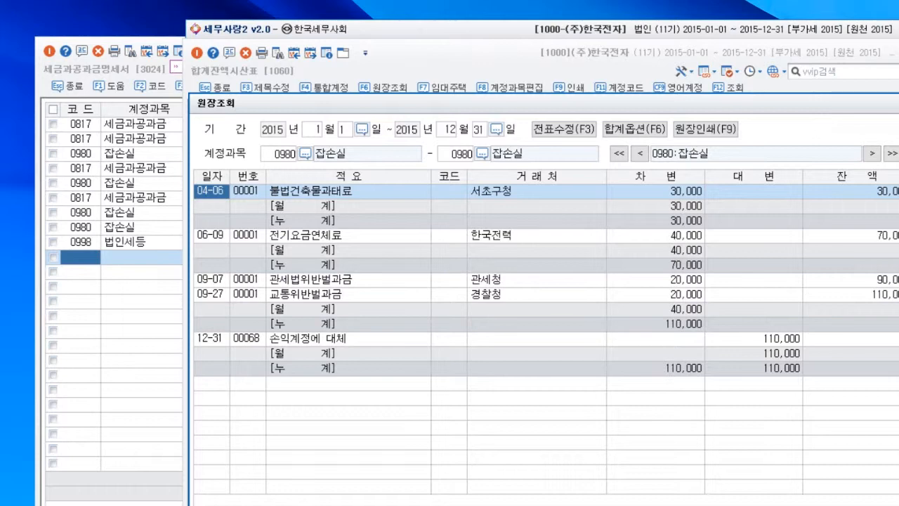
key(Escape)
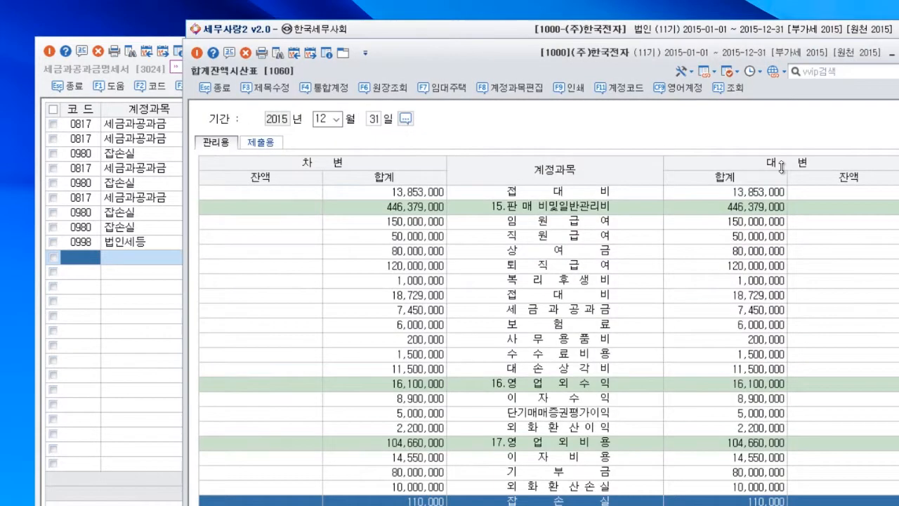
key(Escape)
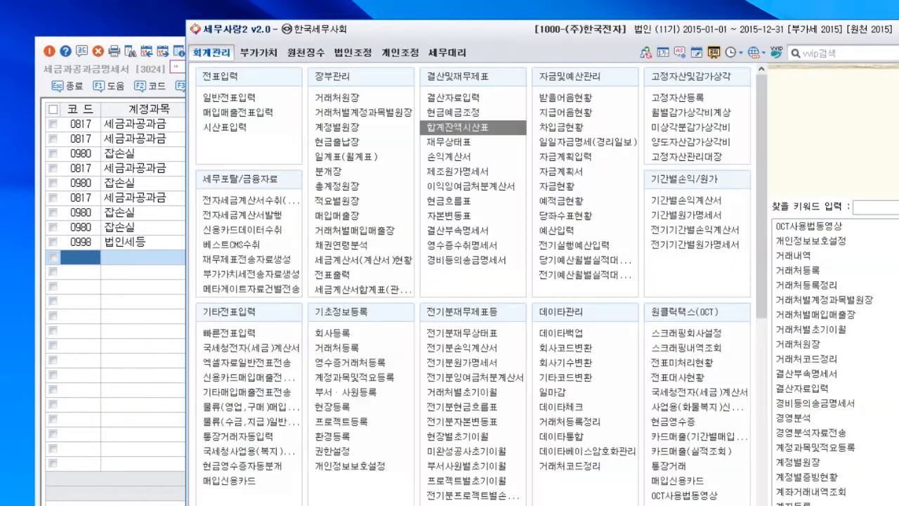
Step: Return to the 세금과공과금명세서 and delete the 0998 법인세등 account from its account registration list
click(151, 266)
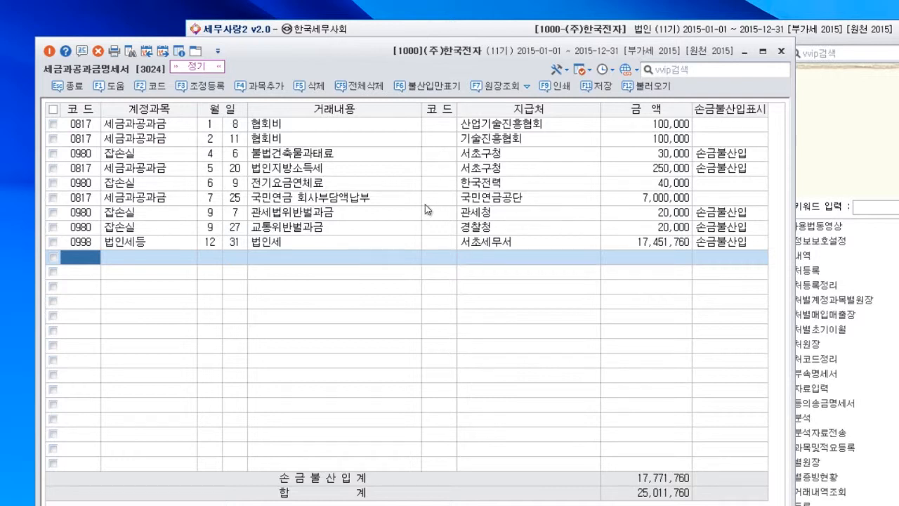
click(158, 125)
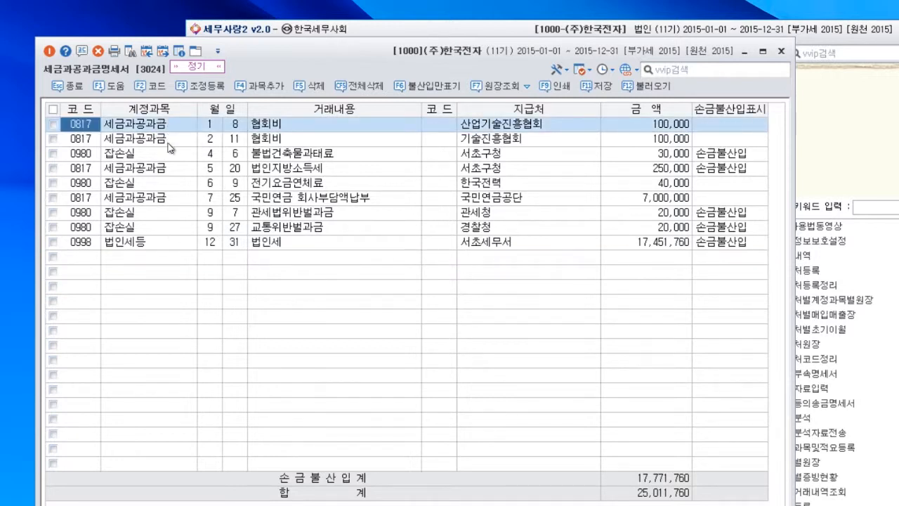
click(156, 249)
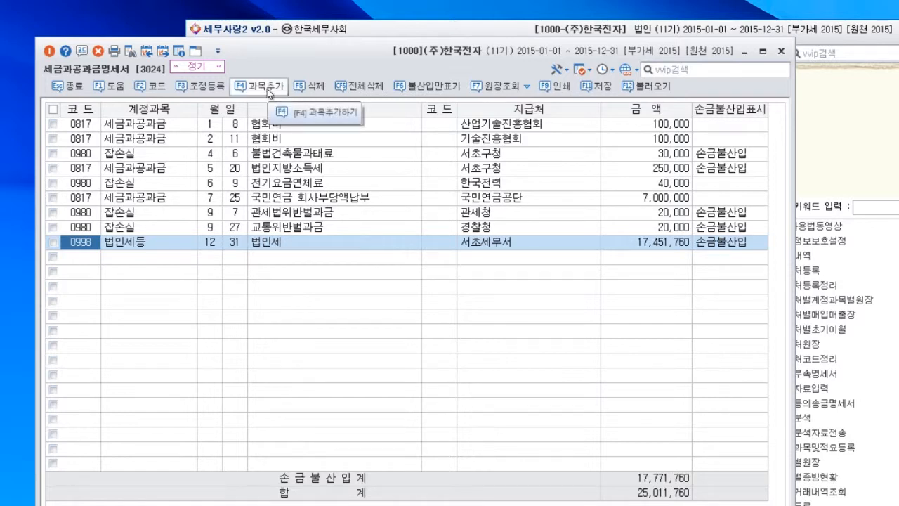
click(268, 93)
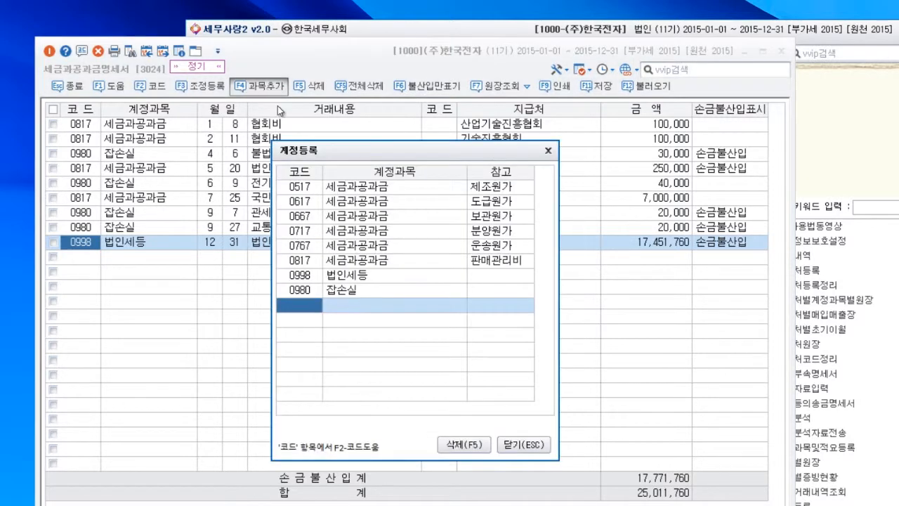
click(359, 281)
click(359, 290)
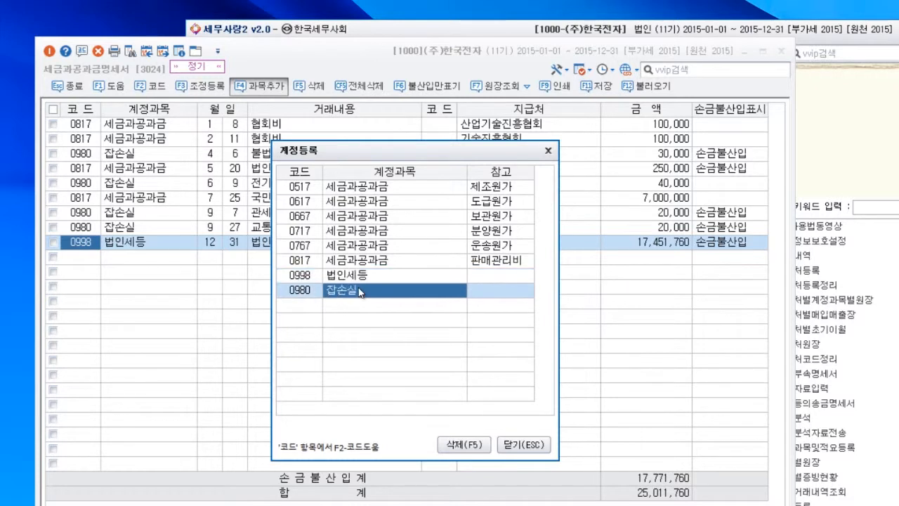
click(364, 277)
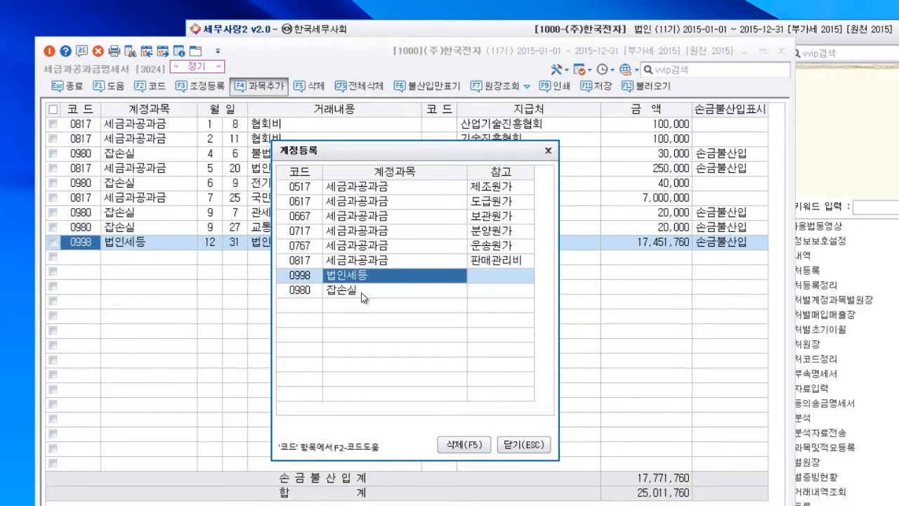
click(363, 296)
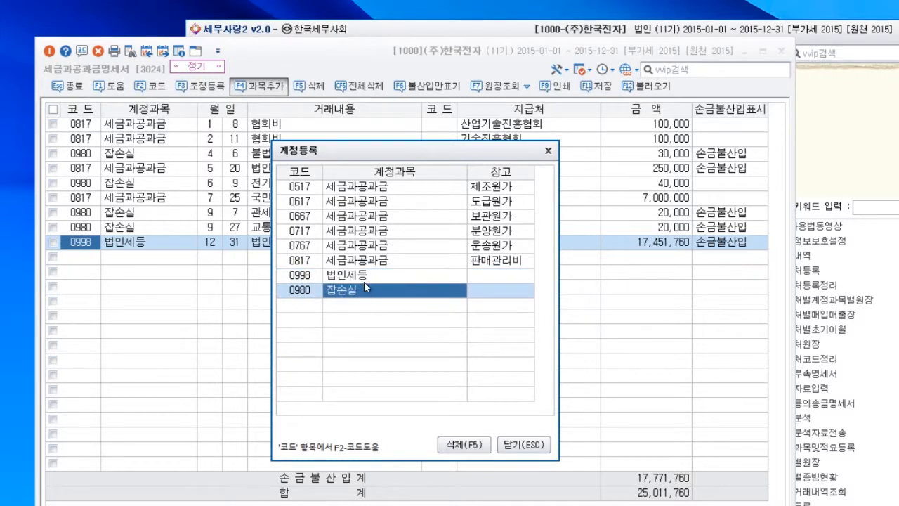
click(372, 279)
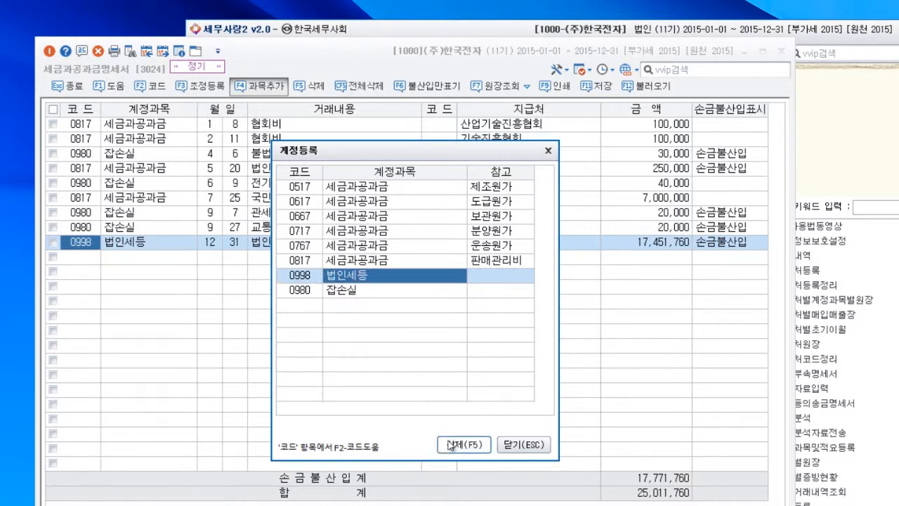
click(469, 445)
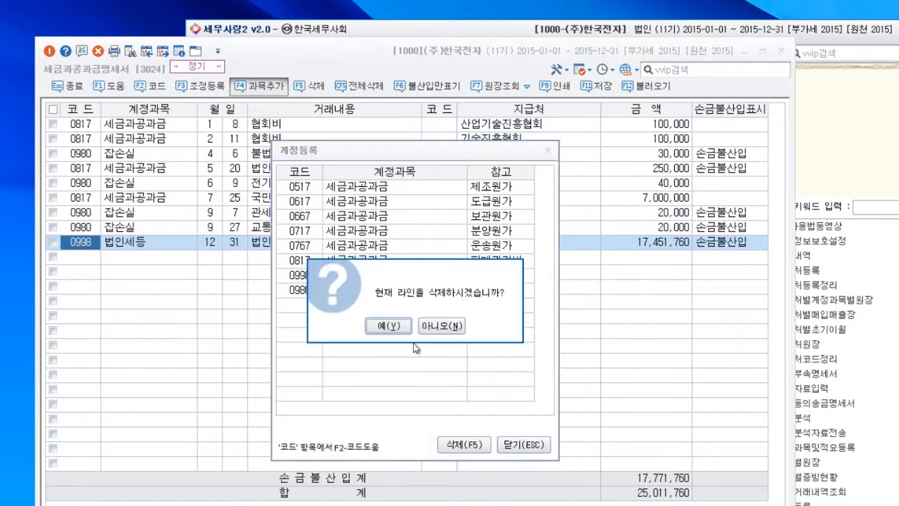
click(402, 327)
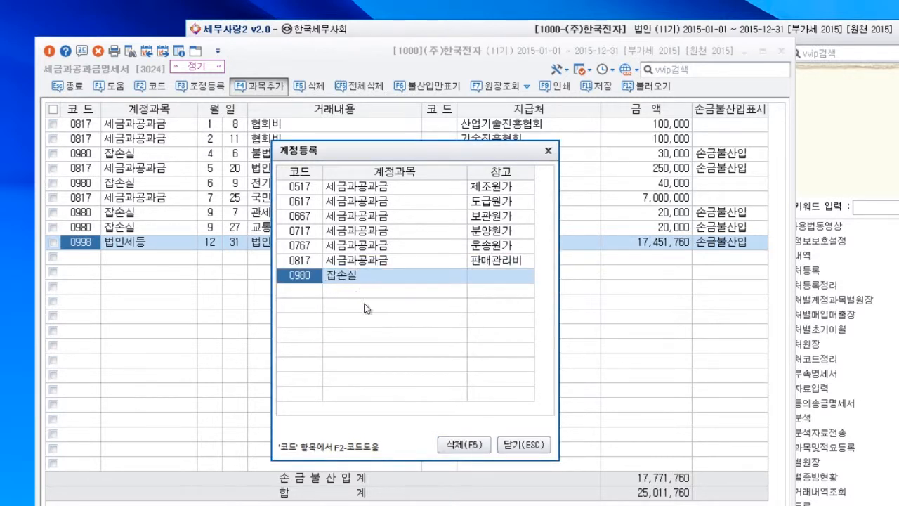
click(514, 447)
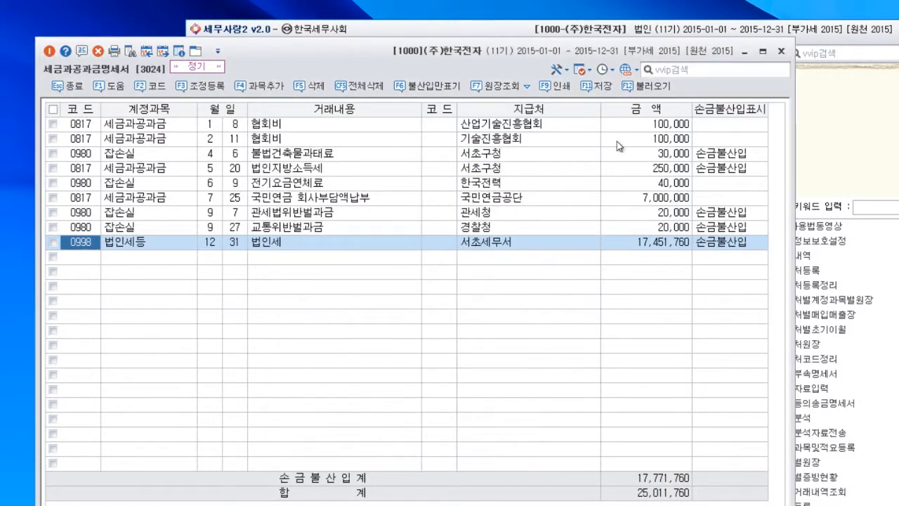
Step: Reload all listed 2015 voucher data into the 세금과공과금명세서, replacing the existing data
click(640, 87)
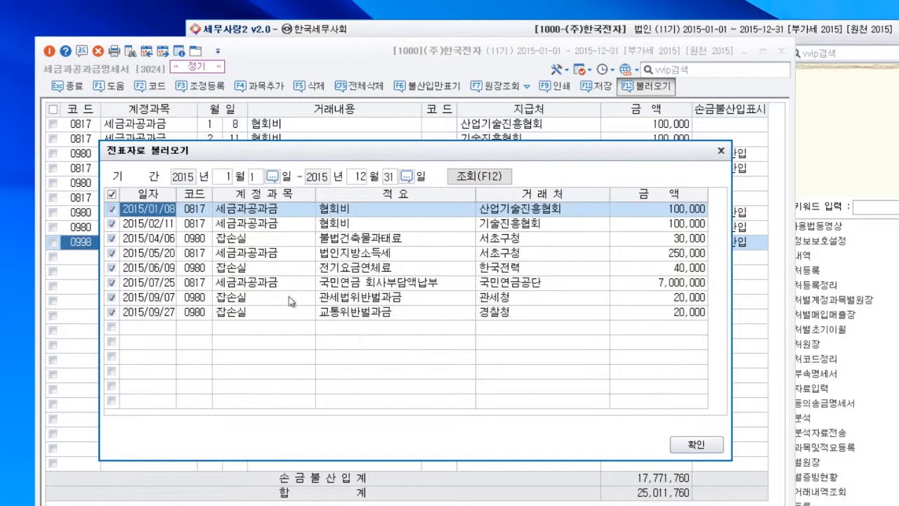
click(690, 446)
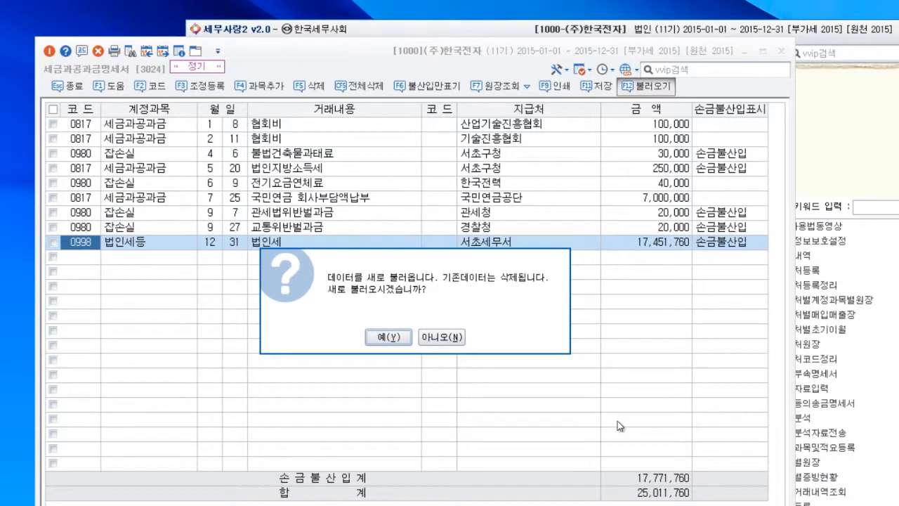
click(388, 337)
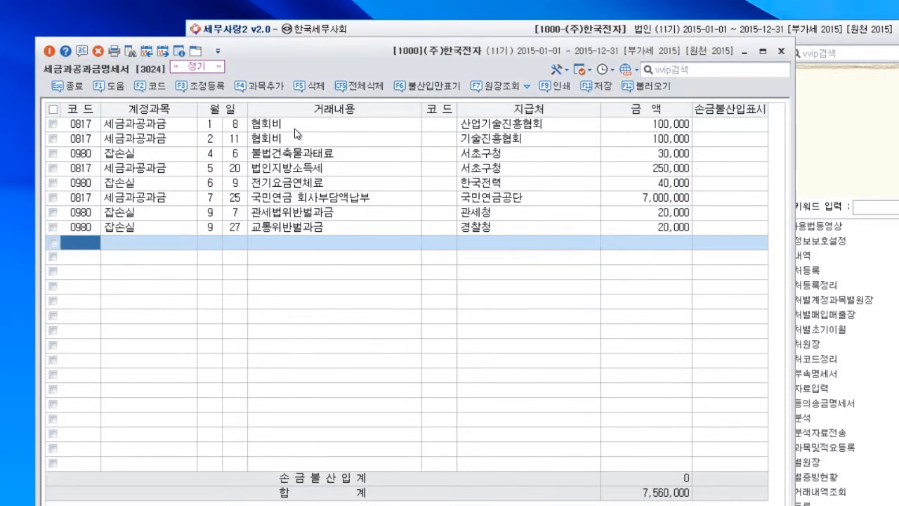
Step: Mark the 불법건축물과태료, 법인지방소득세 and 관세법위반벌과금 entries as 손금불산입
click(295, 130)
click(300, 140)
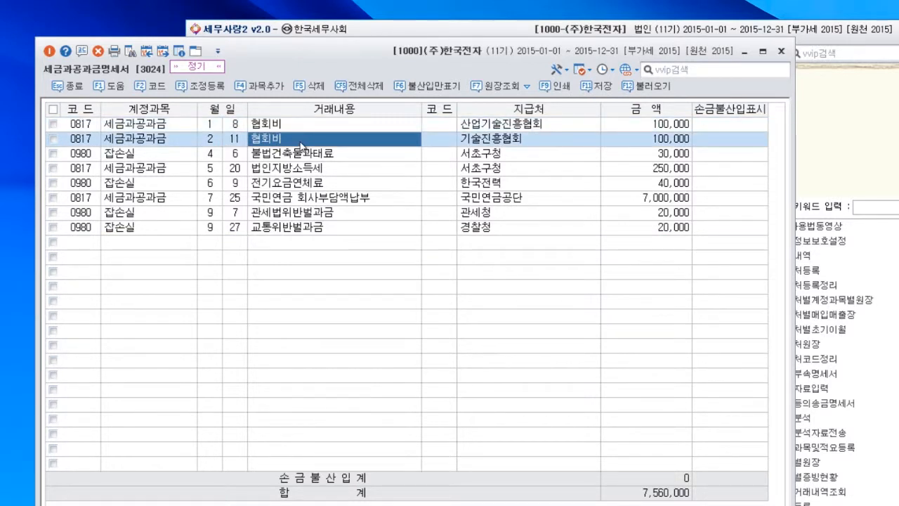
click(349, 152)
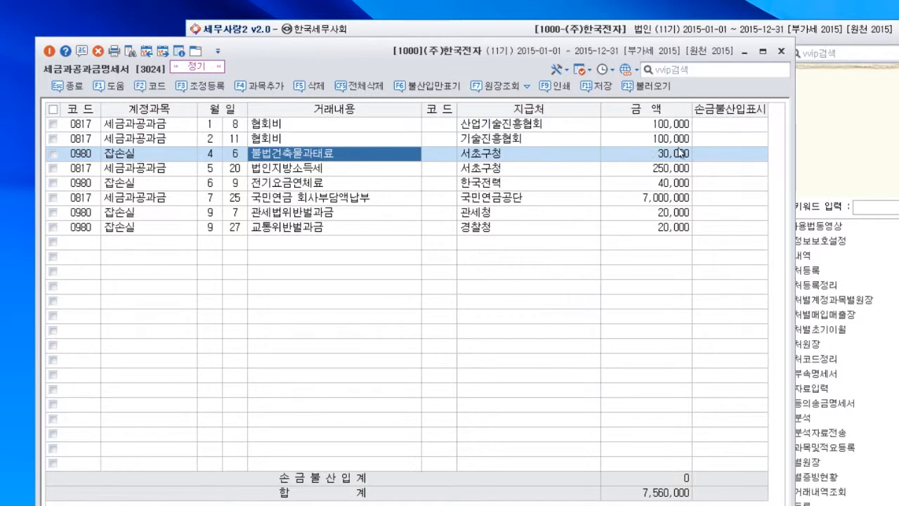
click(719, 157)
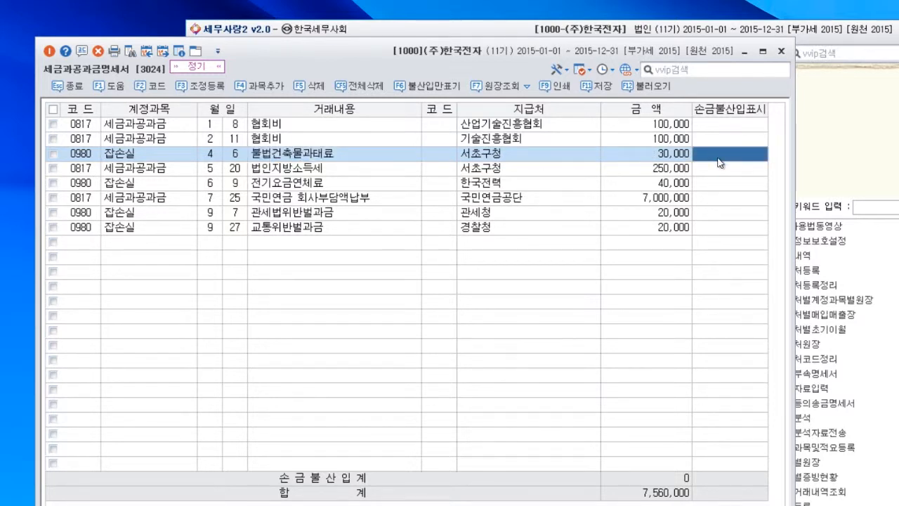
key(1)
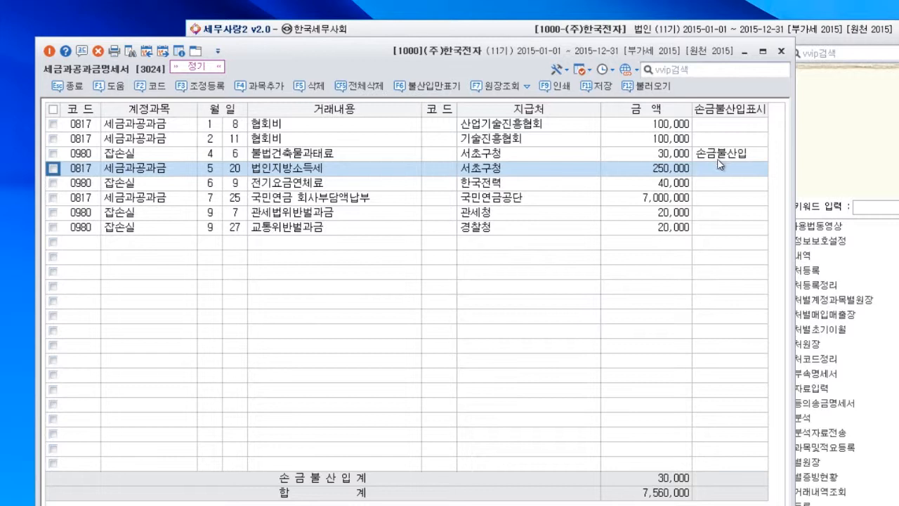
click(706, 172)
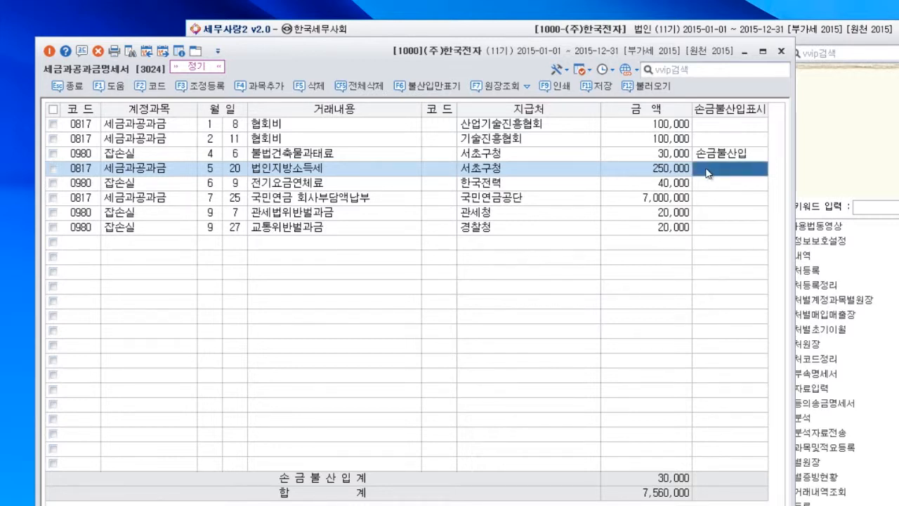
key(1)
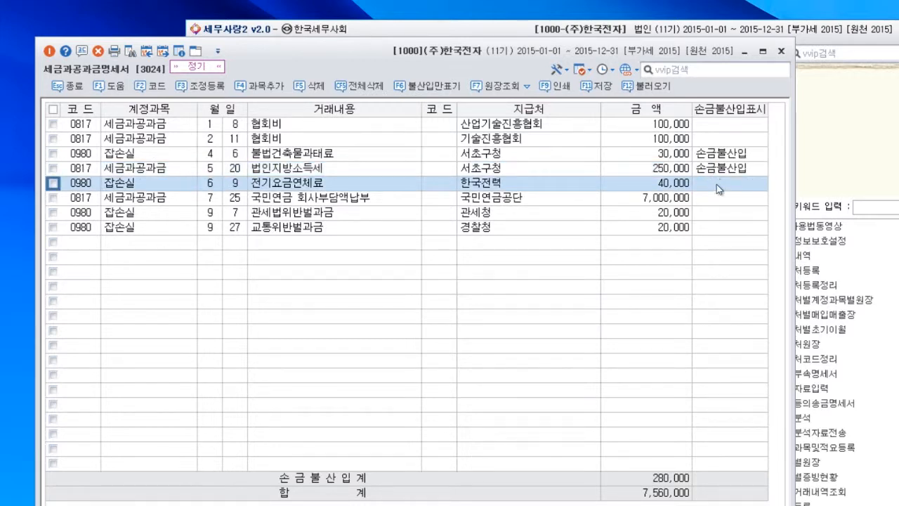
click(719, 202)
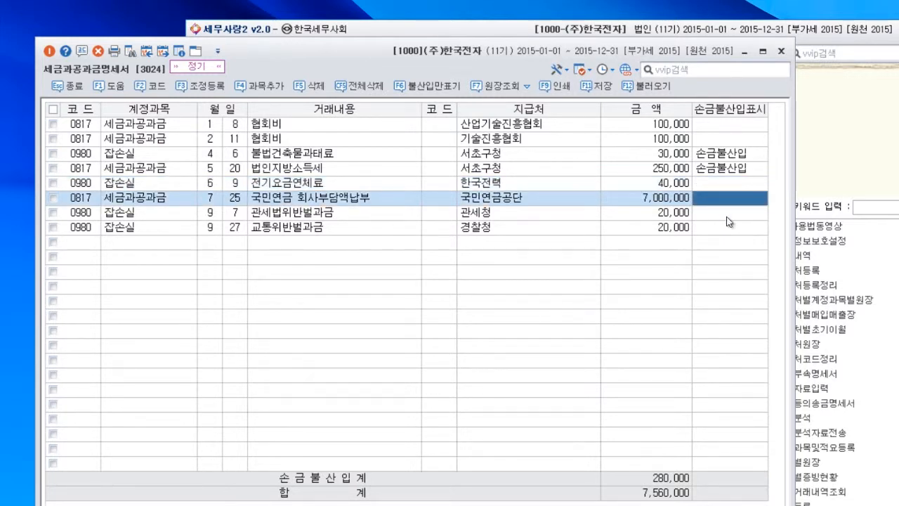
click(721, 213)
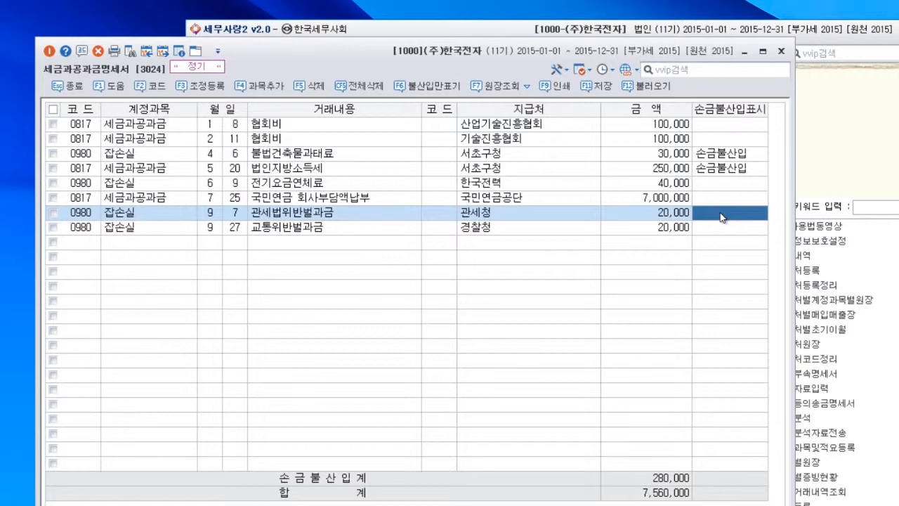
key(1)
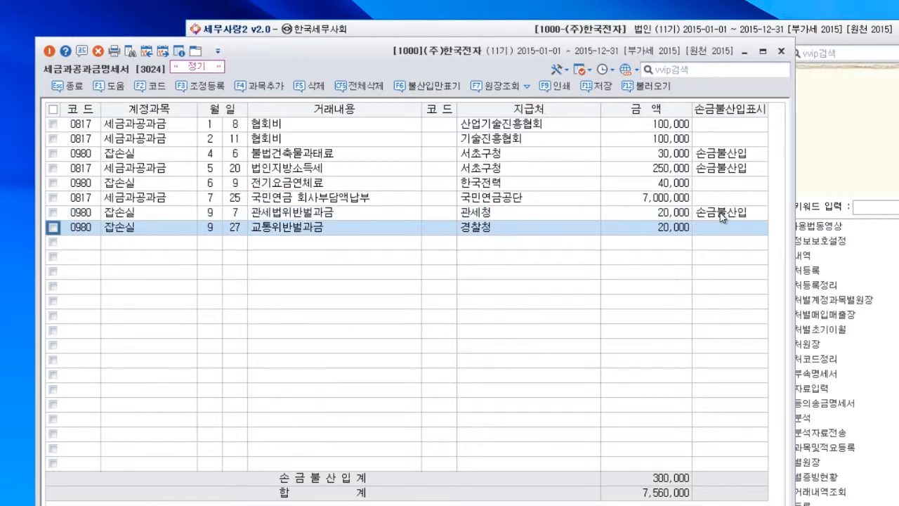
Step: Mark the 교통위반벌과금 entry dated 9/27 as 손금불산입
click(718, 228)
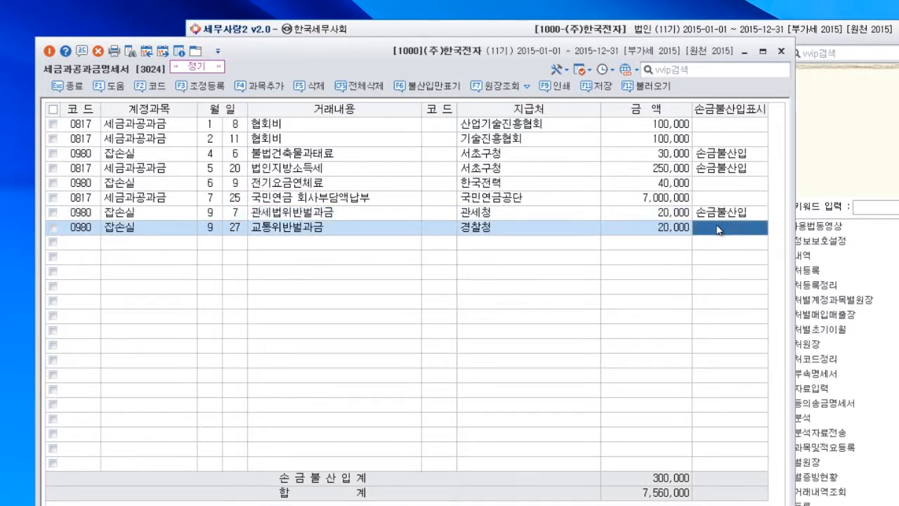
key(1)
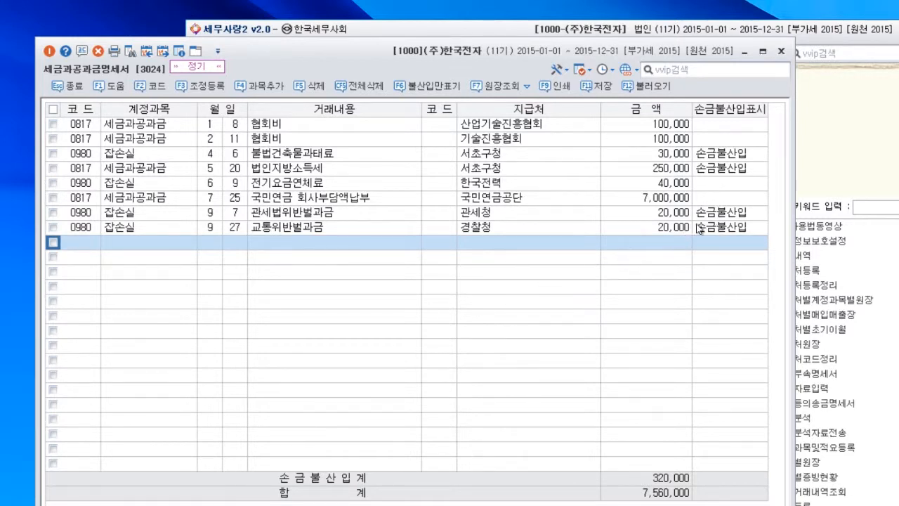
Step: Open 조정 등록 from the 세금과공과금명세서, check the 세금과공과금 and 잡손실 adjustment entries, and close it
click(212, 87)
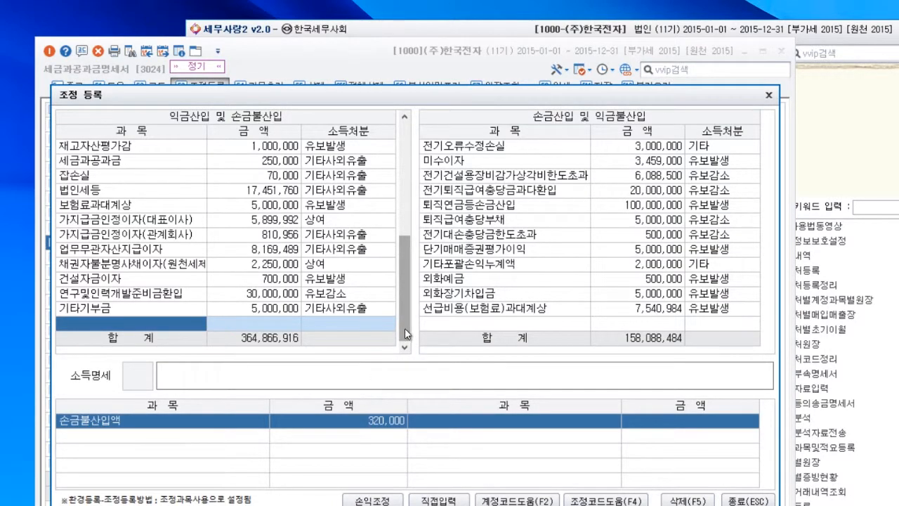
drag(404, 328, 401, 312)
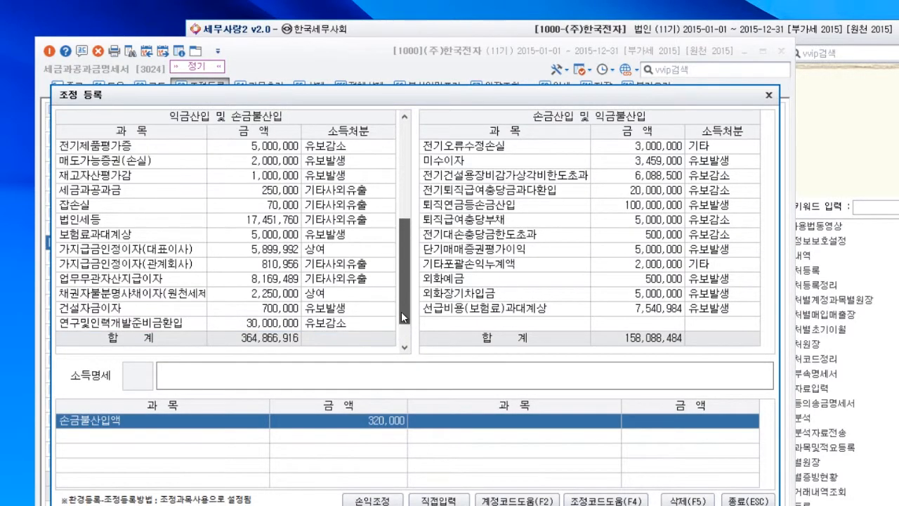
click(191, 199)
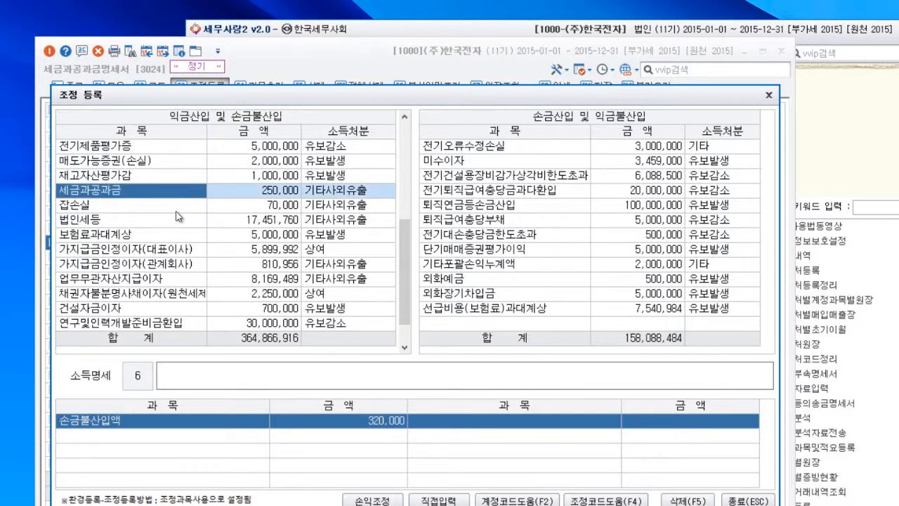
click(253, 210)
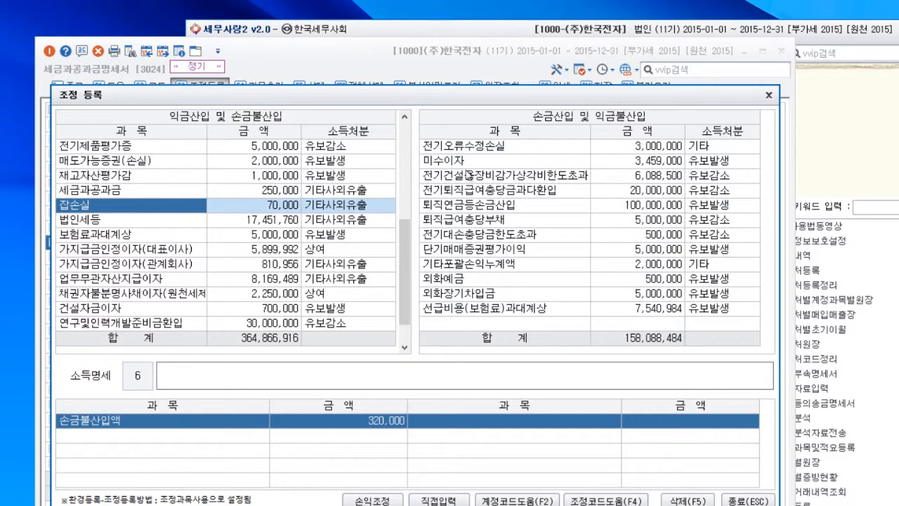
click(761, 498)
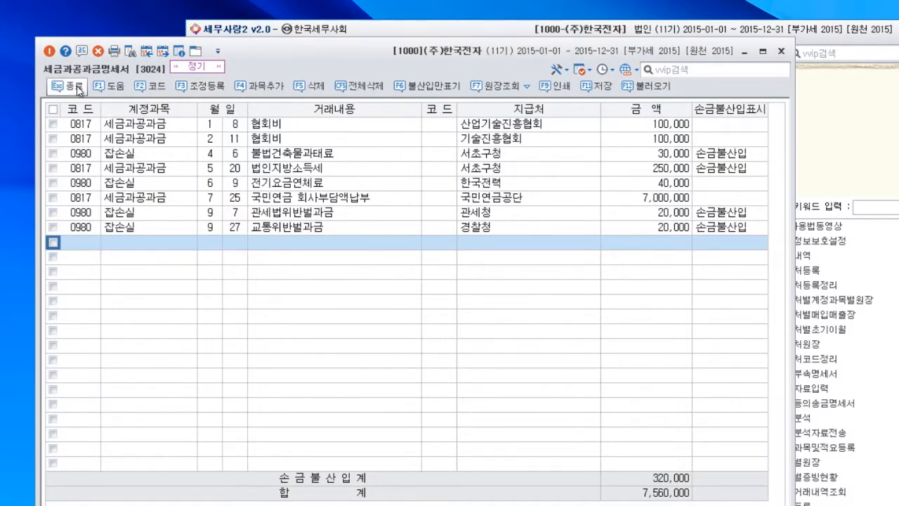
Step: Close the 세금과공과금명세서 and open the 선급비용명세서 from the 법인조정 forms
click(781, 52)
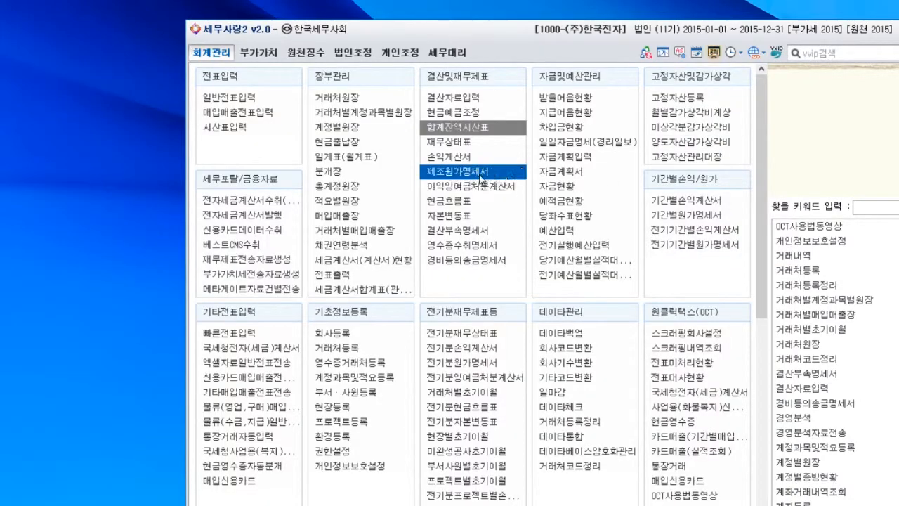
click(346, 59)
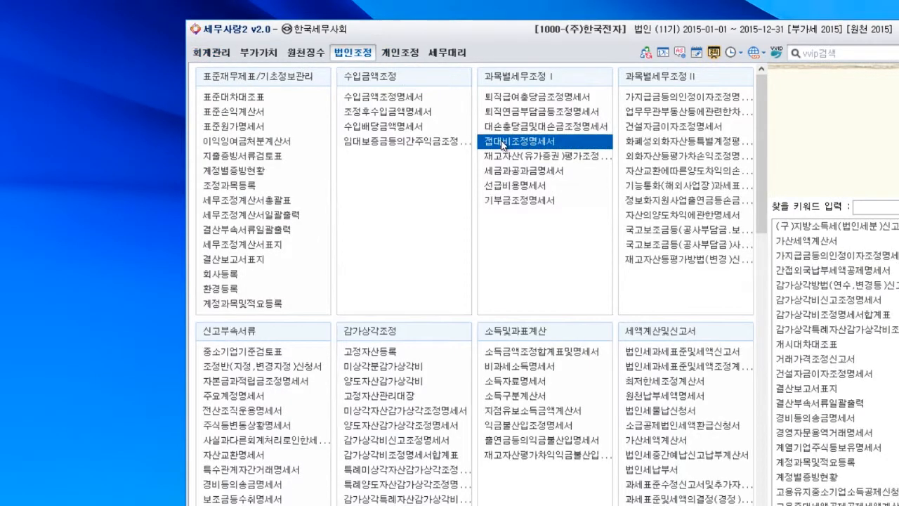
click(533, 189)
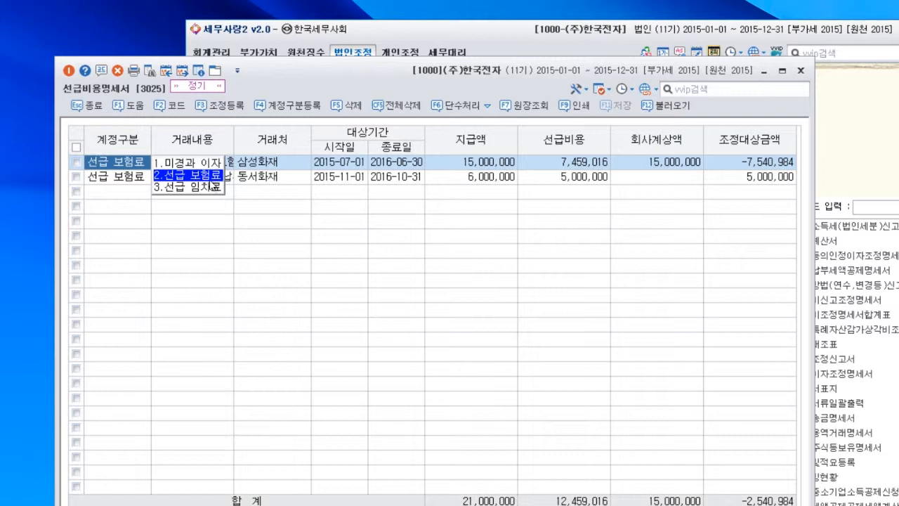
key(Escape)
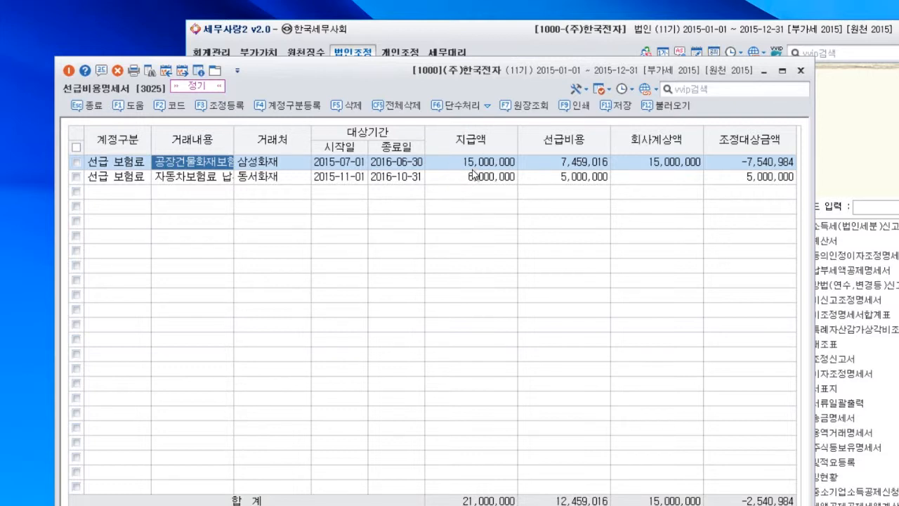
Step: Check the 0821 보험료 and 0133 선급비용 import settings, then reload their data into the 선급비용명세서, replacing the existing data
click(667, 106)
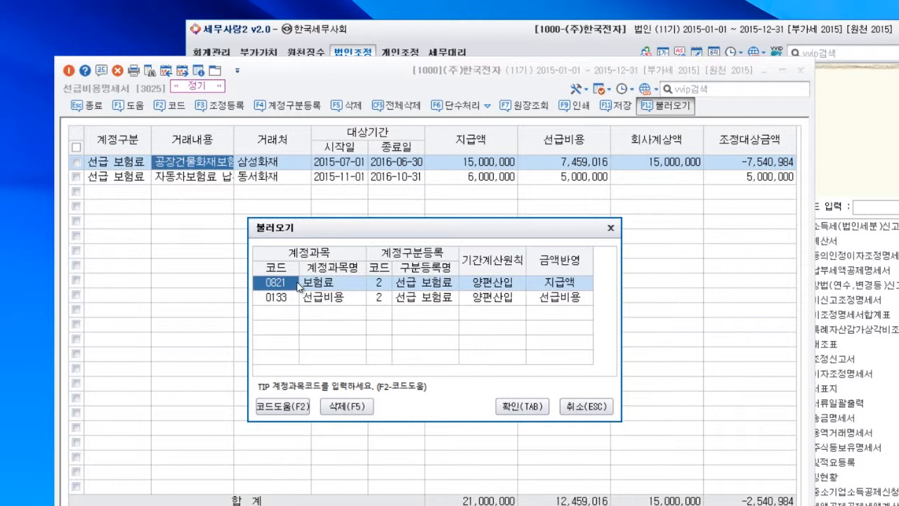
click(318, 303)
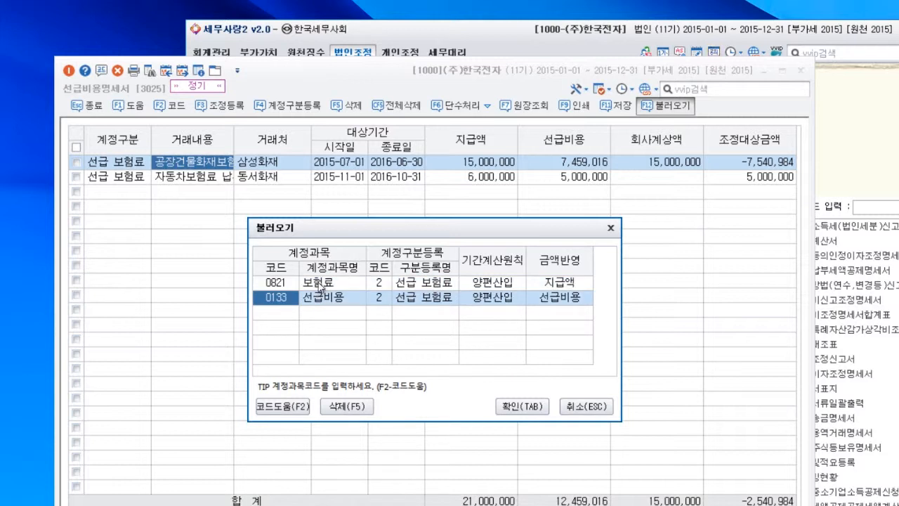
click(317, 285)
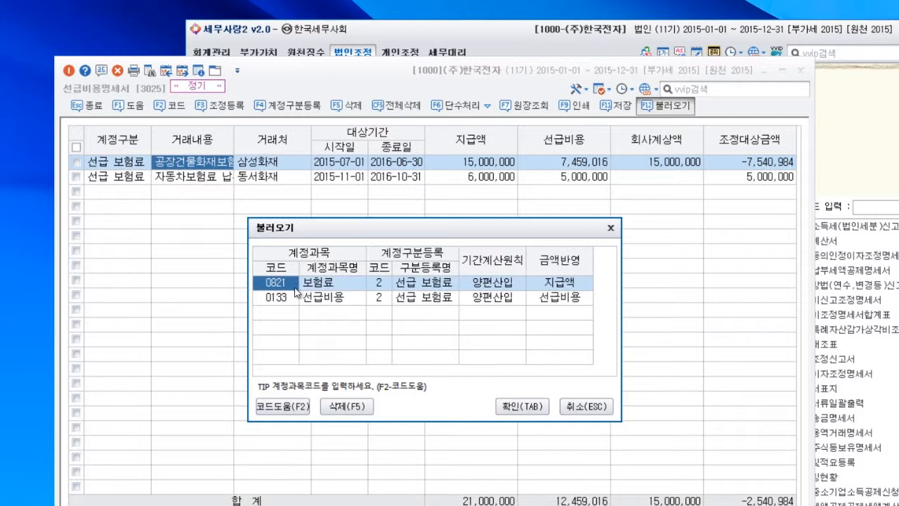
click(557, 285)
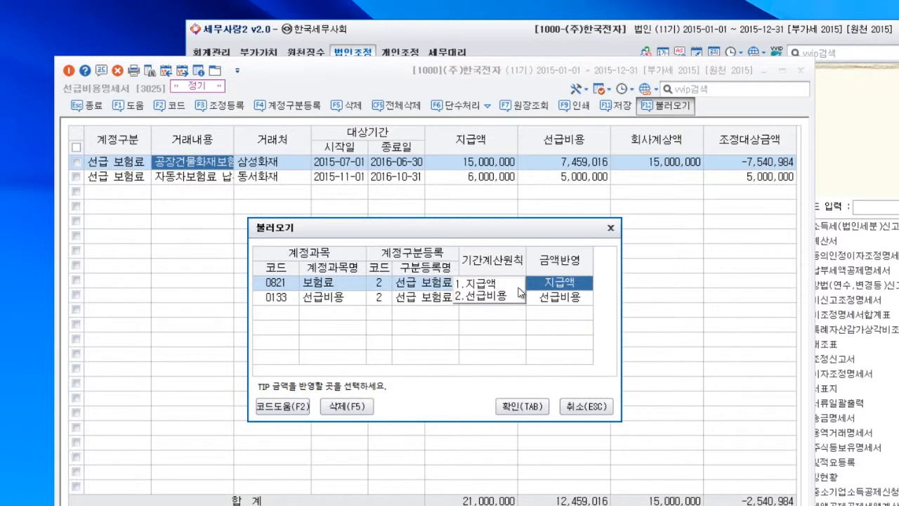
click(325, 300)
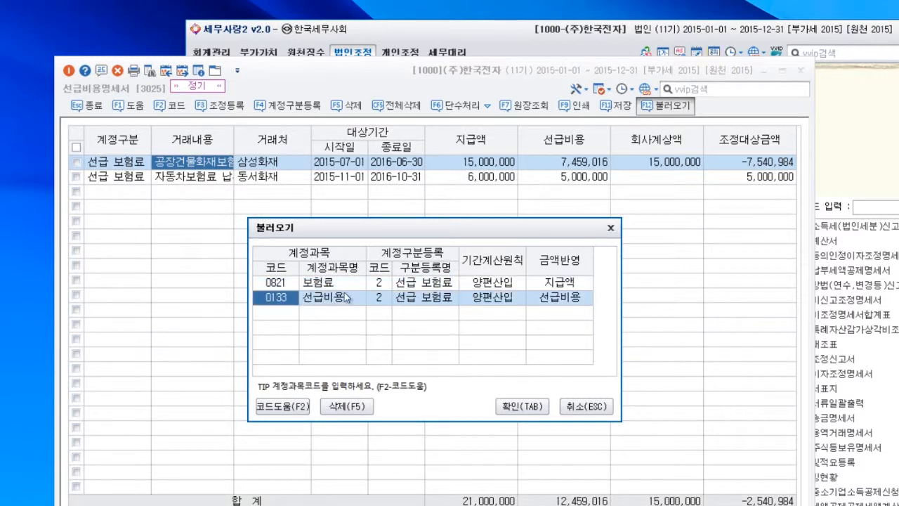
click(558, 300)
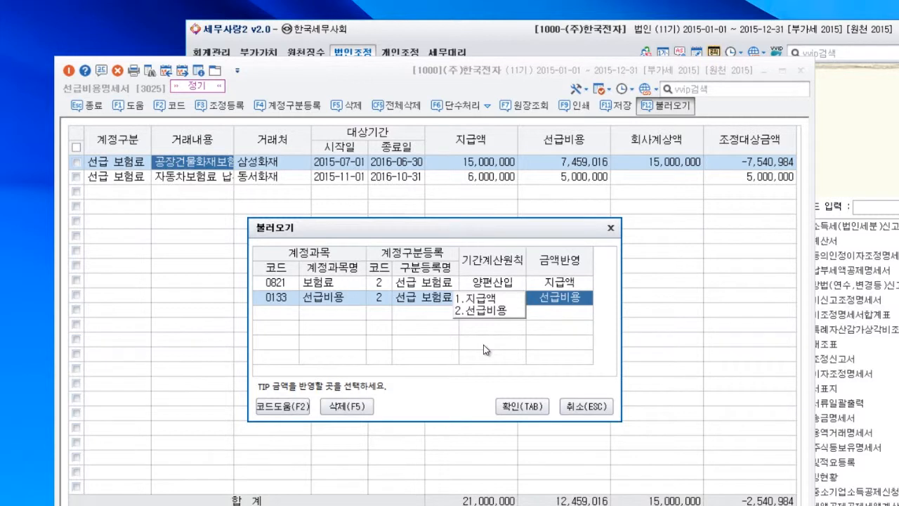
click(526, 407)
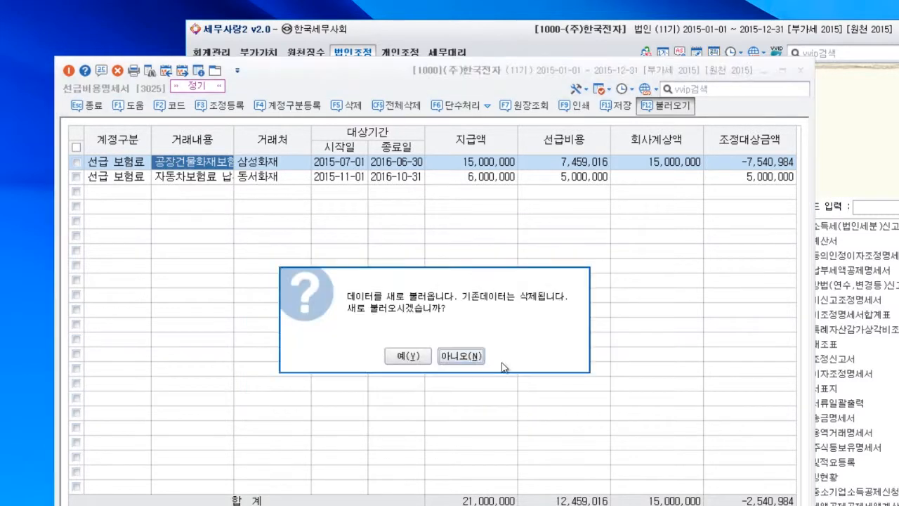
click(408, 356)
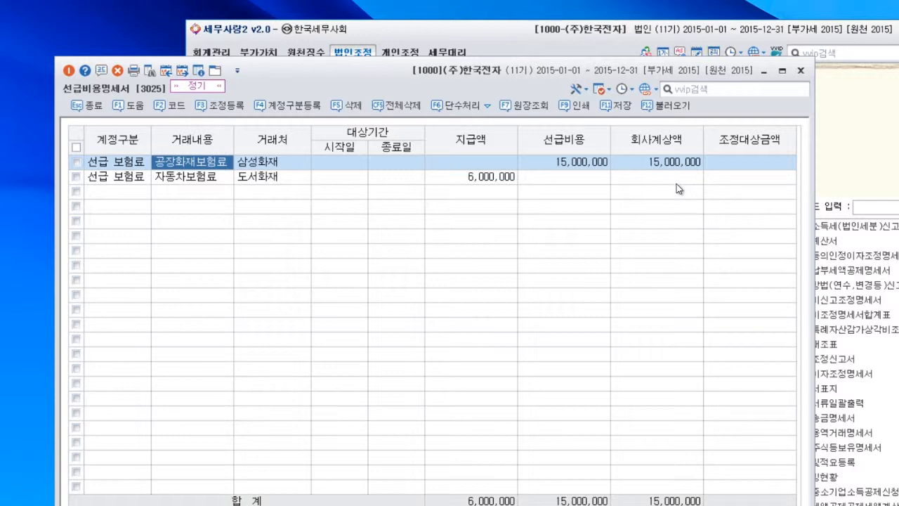
Step: Set the 공장화재보험료 row's 대상기간 to 2015-07-01 through 2016-06-30 and its 지급액 to 15,000,000
click(340, 166)
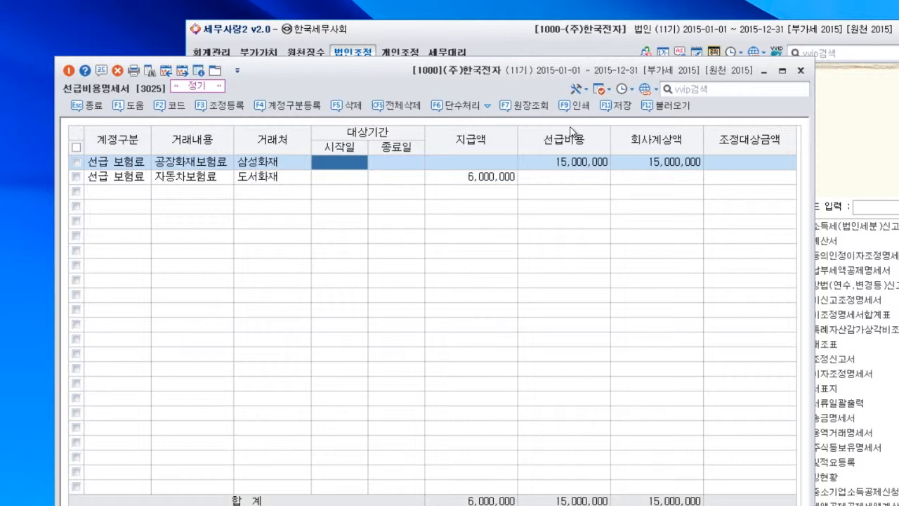
text(2015-07-01)
key(Return)
text(2)
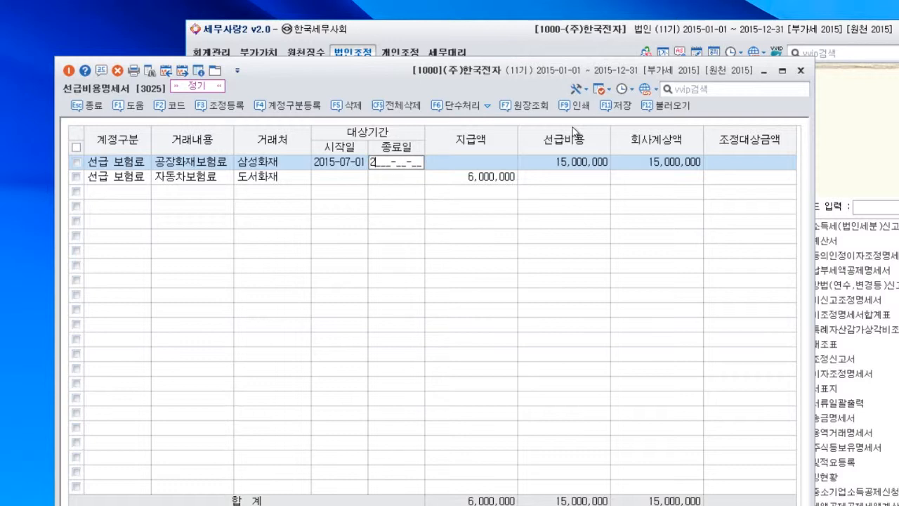
text(0160630)
text(2016)
text(0630)
key(Return)
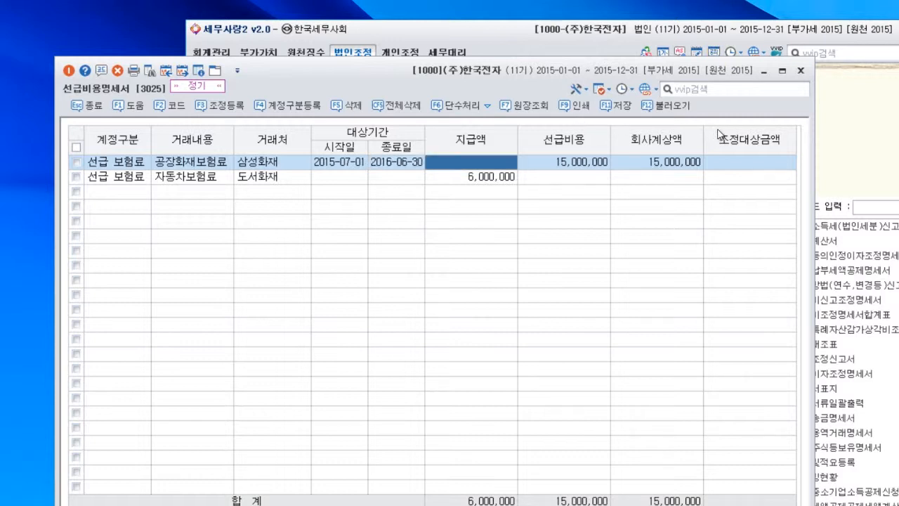
text(15,000,000)
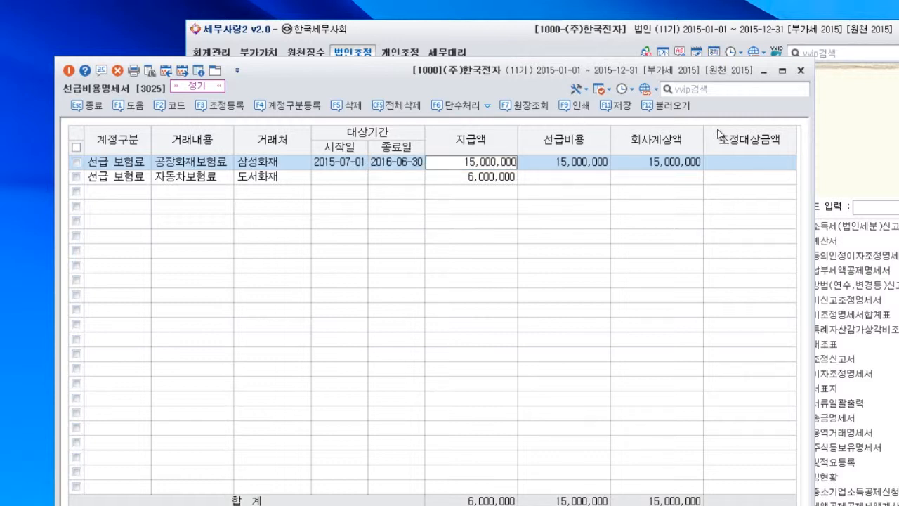
key(Return)
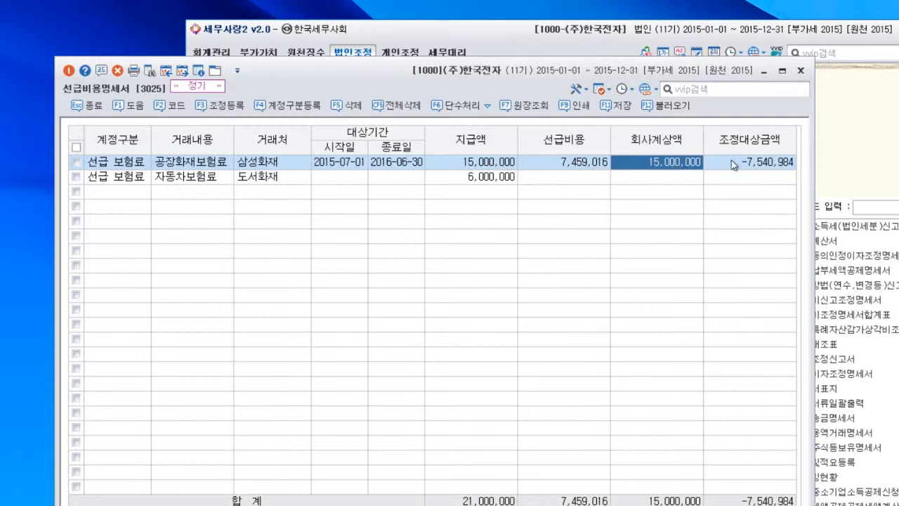
Step: Set the 자동차보험료 row's 대상기간 to 2015-11-01 through 2016-10-31
click(340, 181)
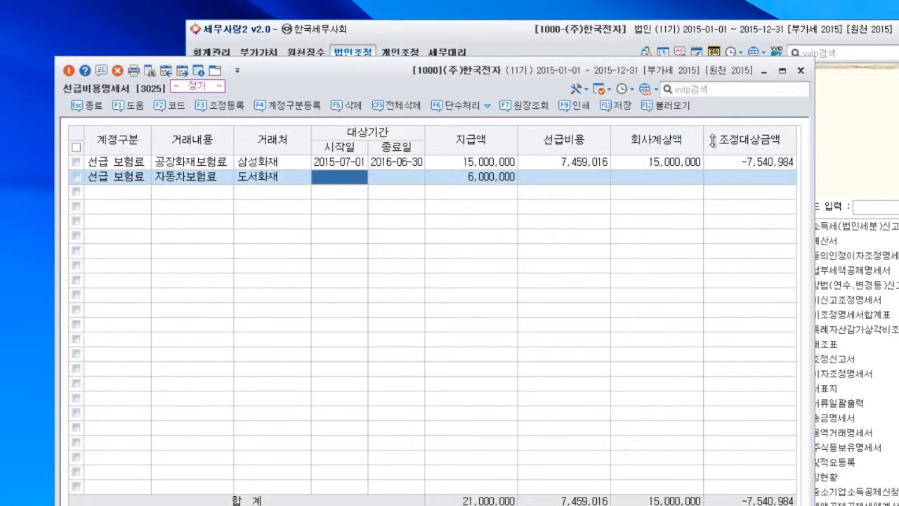
text(2015-11-01)
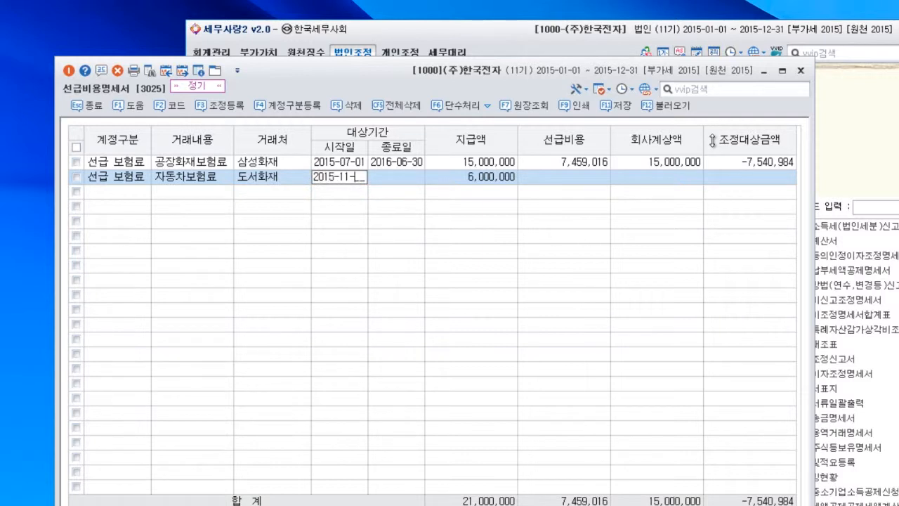
key(Return)
text(2016-)
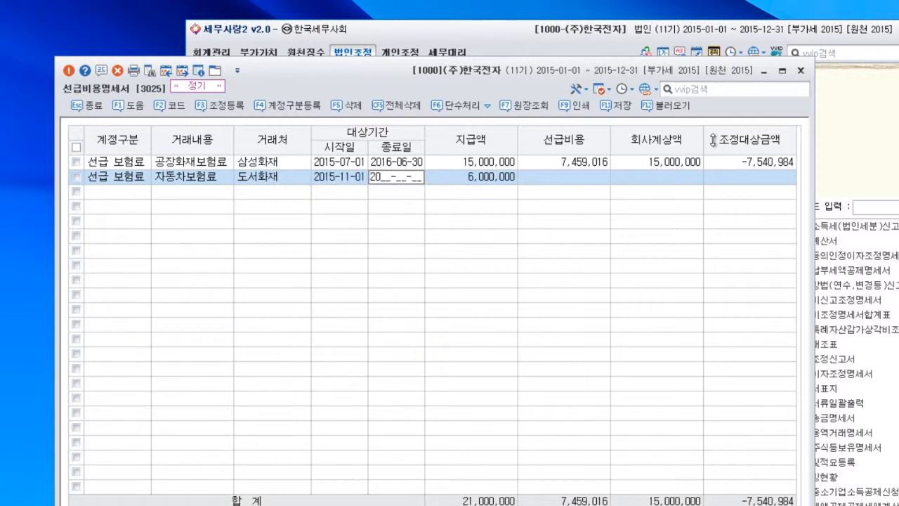
text(10-31)
key(Return)
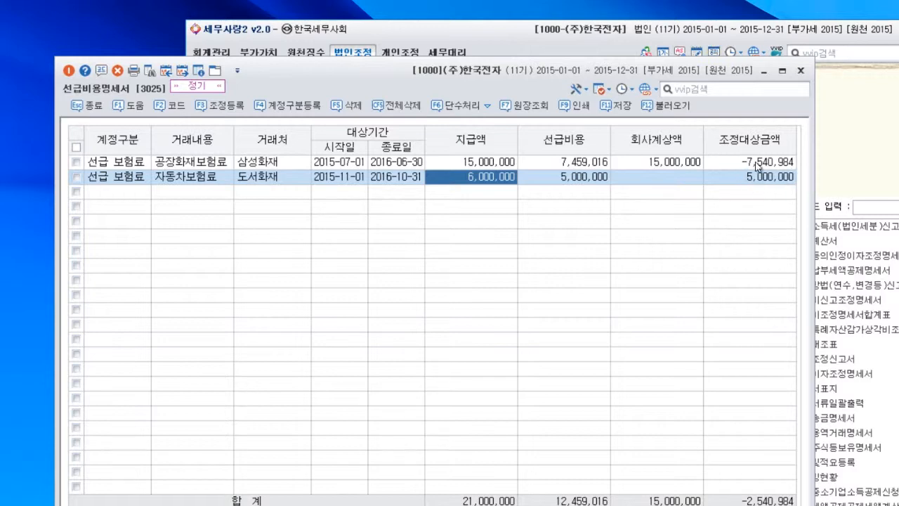
Step: Open 조정 등록 from the 선급비용명세서, check the 보험료과대계상 and 선급비용(보험료)과대계상 entries, and close it
drag(548, 82, 567, 51)
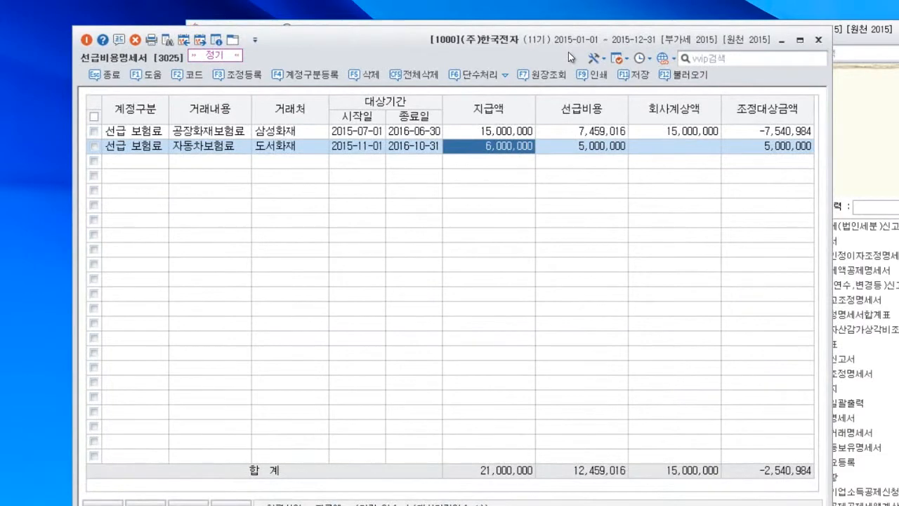
click(246, 81)
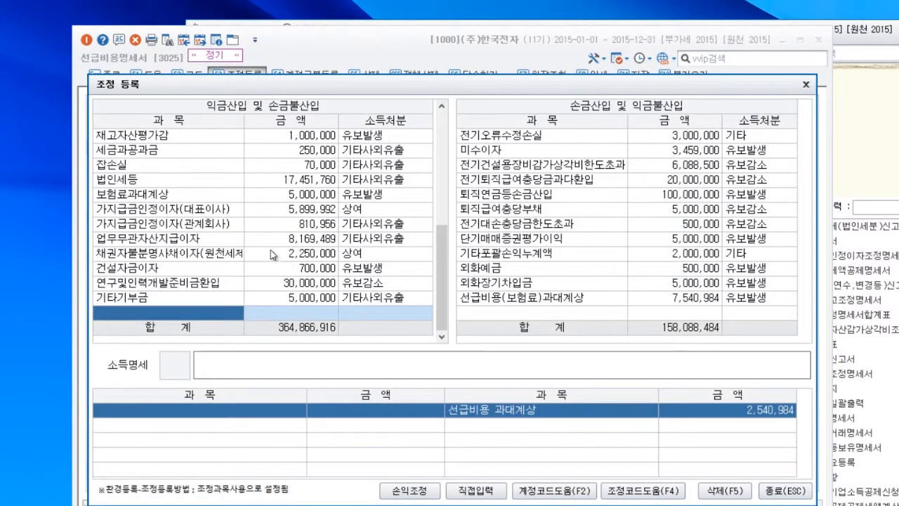
click(205, 199)
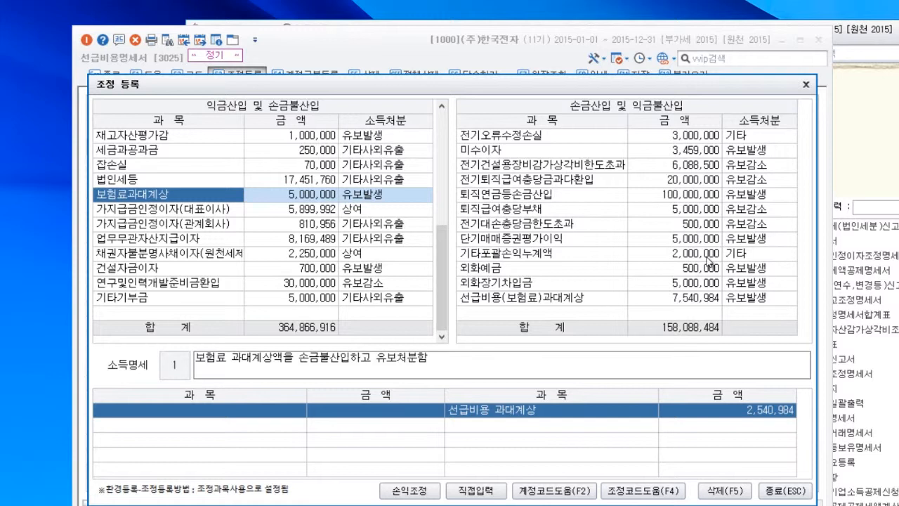
click(578, 301)
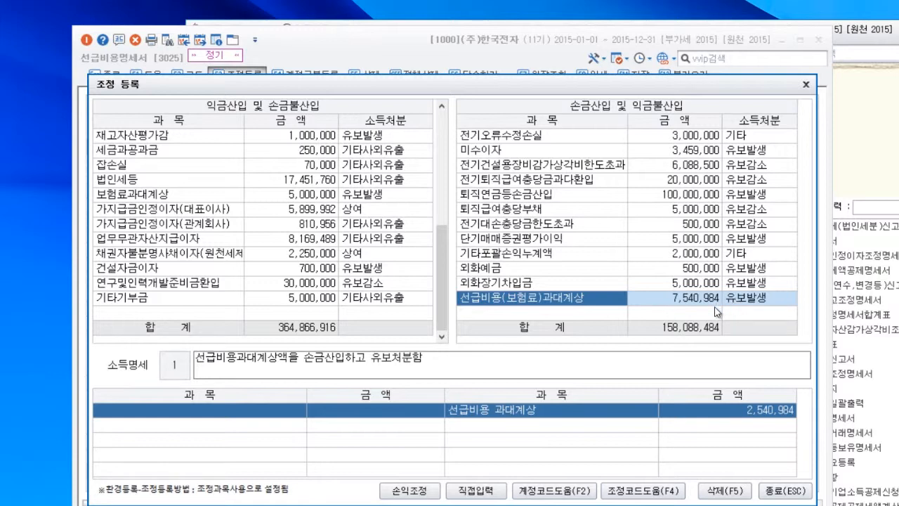
click(805, 85)
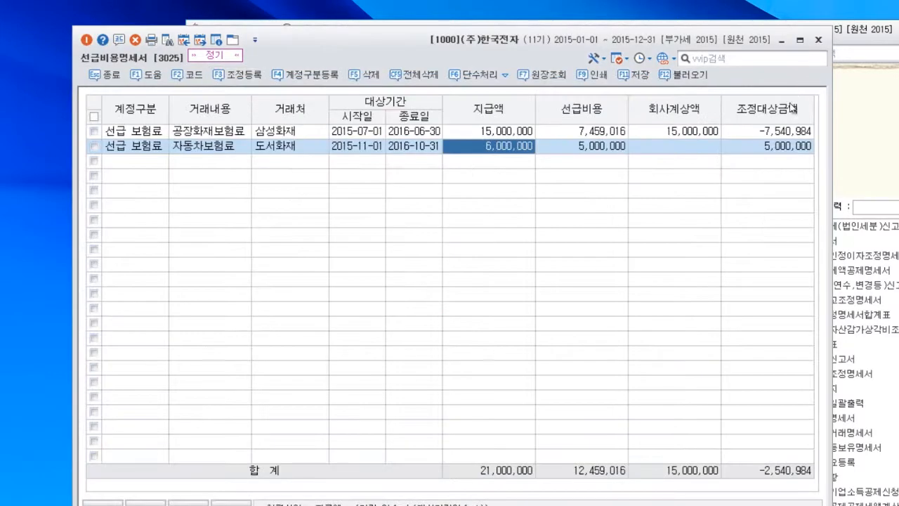